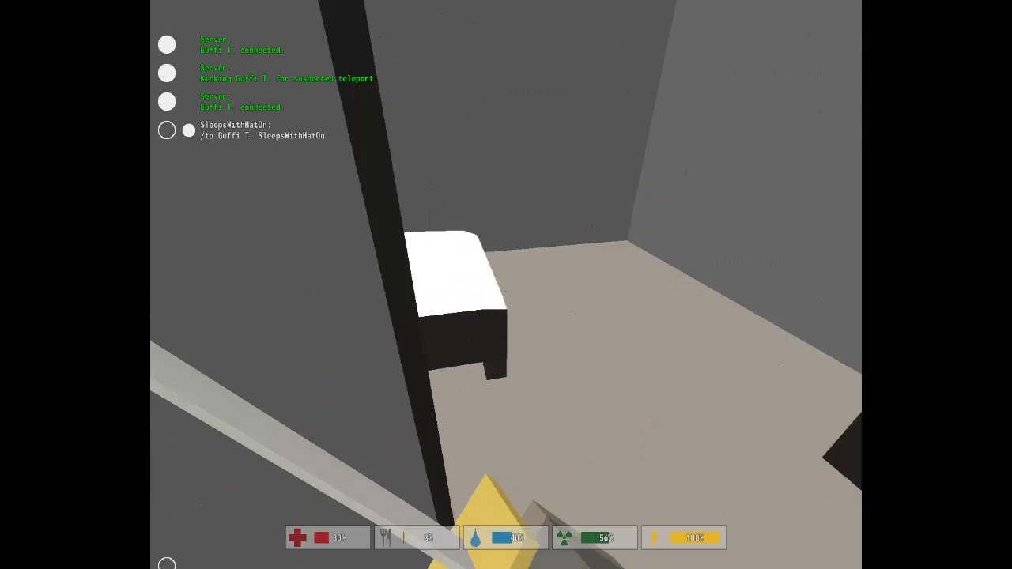
- Walk into the room and pick up the apple juice box from the floor
key("w")
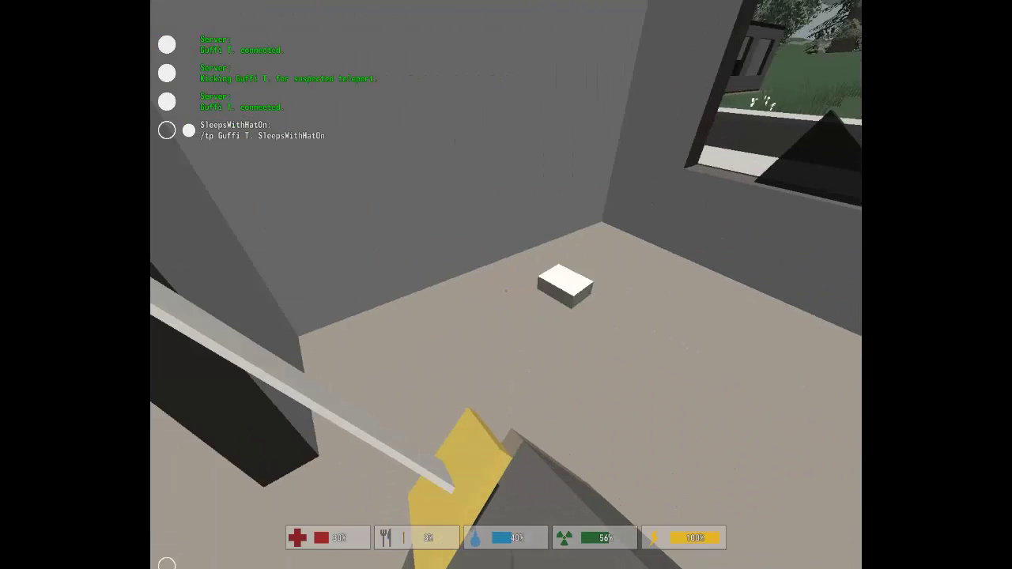
key("w")
key("f")
- Check the backpack, then drink the apple juice box from slot 3
key("Tab")
key("Tab")
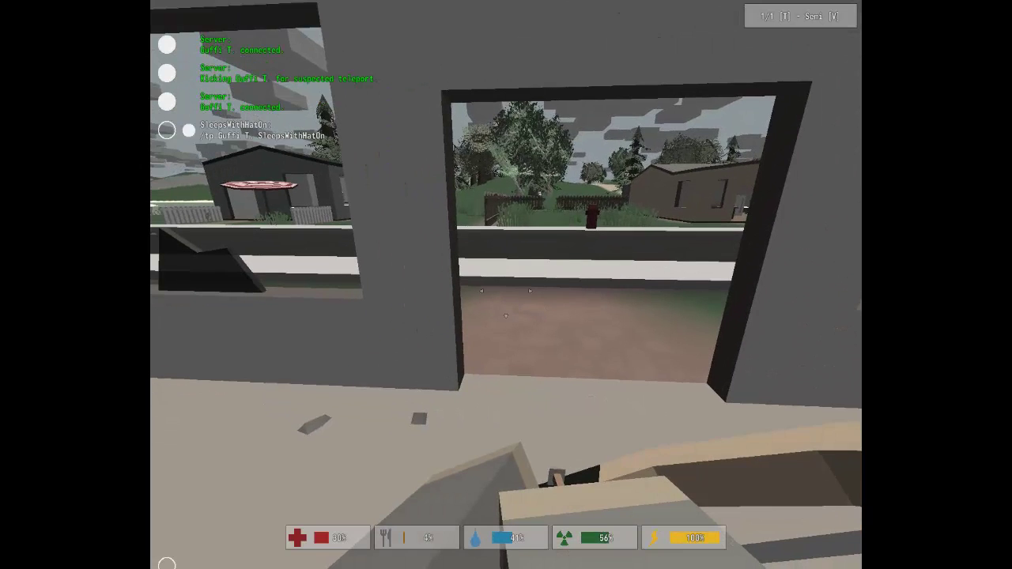
key("3")
left_click(506, 285)
- Head out along the sidewalk past the bank and pick up the bolts
key("w")
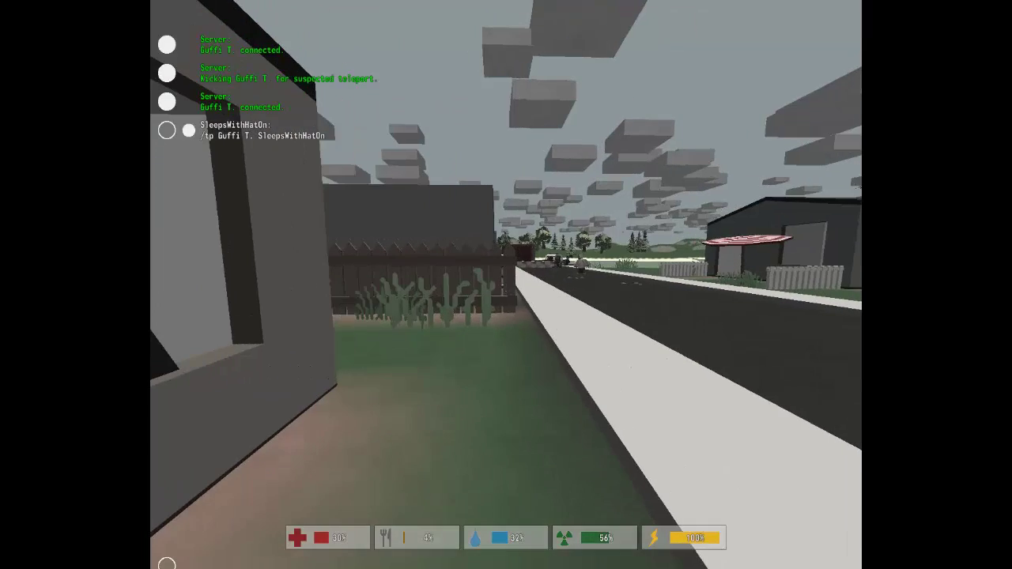
key("w")
key("1")
key("w")
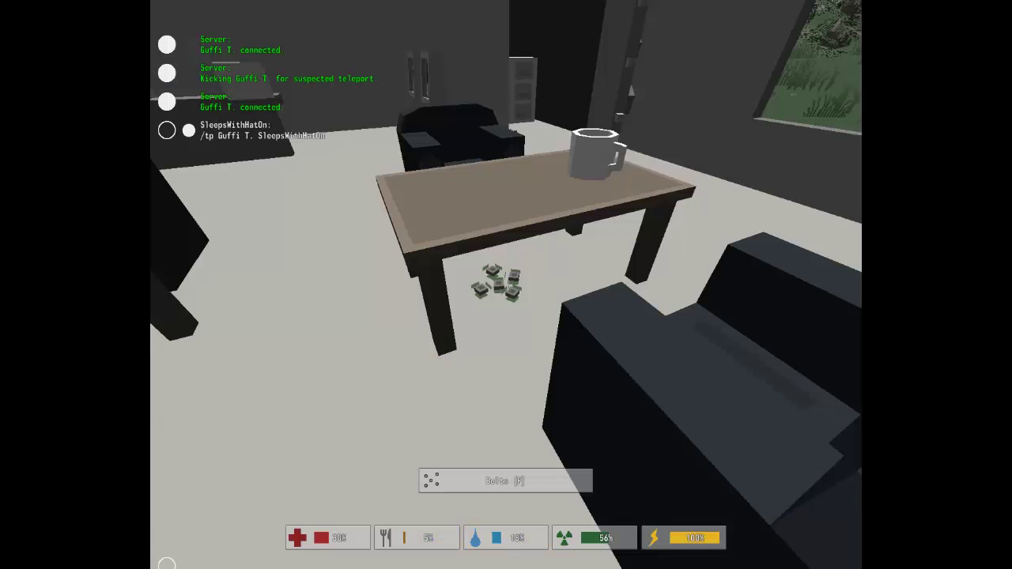
key("f")
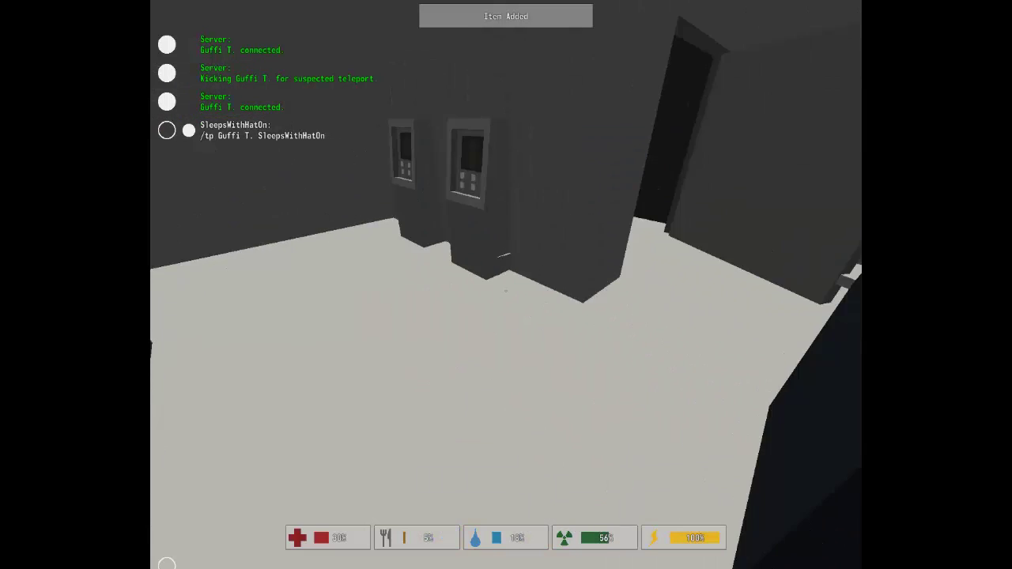
key("w")
- Pick up the rifle by the ATMs and view an item's details in the backpack
key("1")
key("1")
key("f")
key("Tab")
left_click(515, 319)
left_click(513, 326)
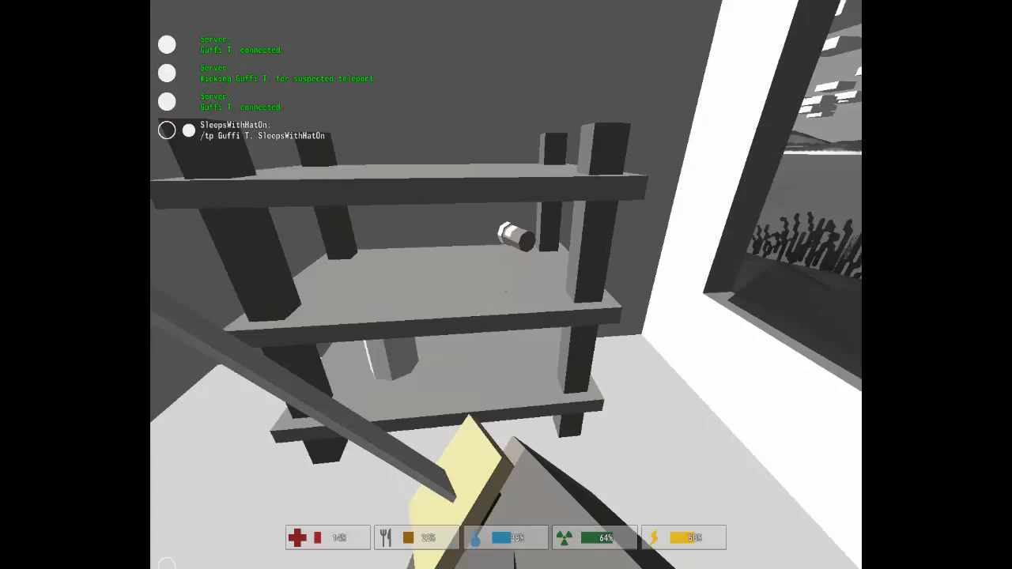
- Axe the approaching zombie, then drop the Longbow from the backpack
key("w")
key("Tab")
left_click(461, 318)
left_click(529, 177)
key("Tab")
- Take the Antibiotics from the shelf, move them to another slot and equip them
key("f")
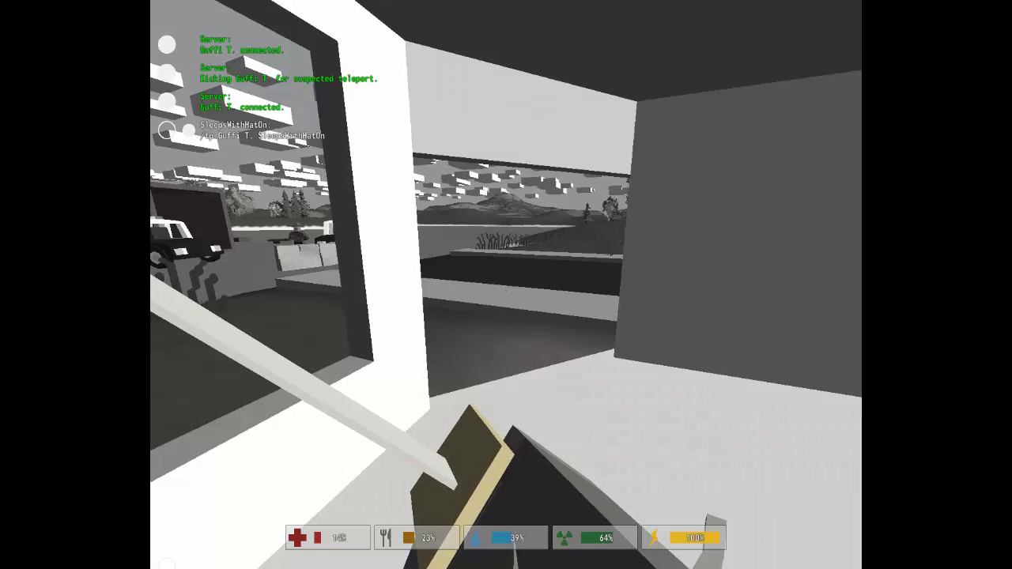
key("Tab")
left_click(458, 320)
left_click_drag(444, 322, 470, 300)
left_click(461, 323)
left_click(538, 146)
left_click(506, 284)
- Grab the shelf bandage, then kill the cowboy-hat zombie near the truck and police cars
key("f")
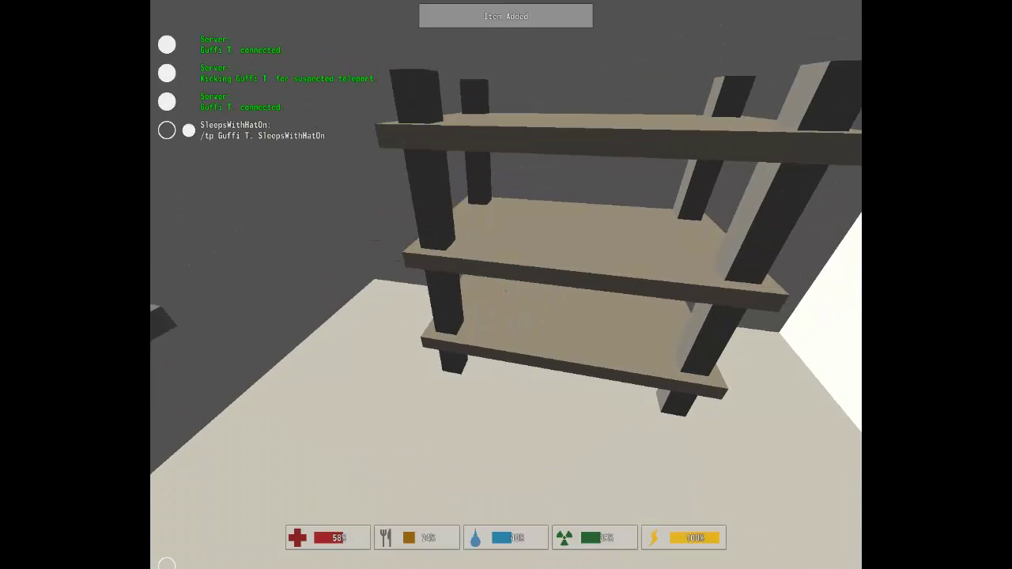
key("Tab")
key("w")
key("w")
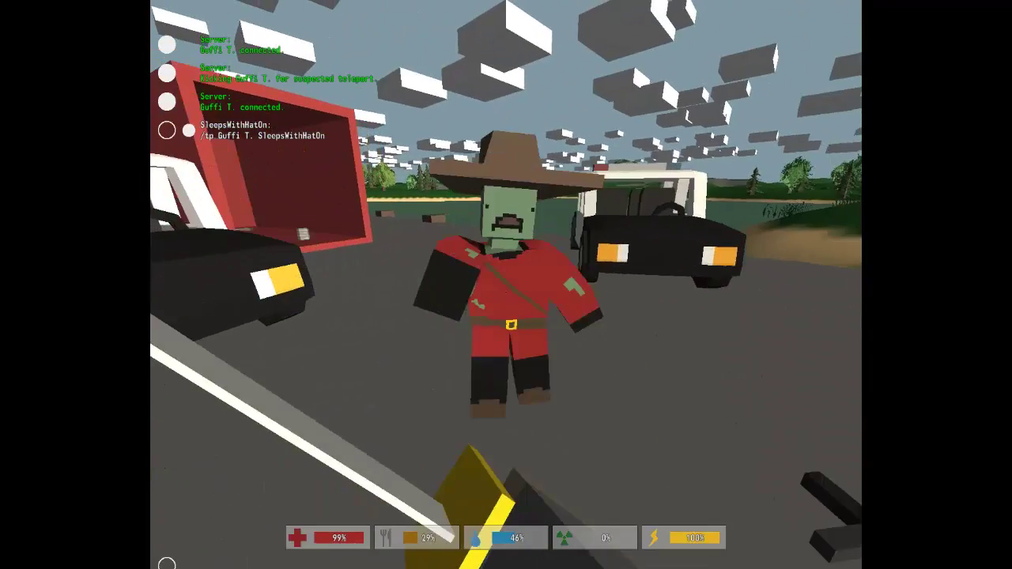
left_click(506, 285)
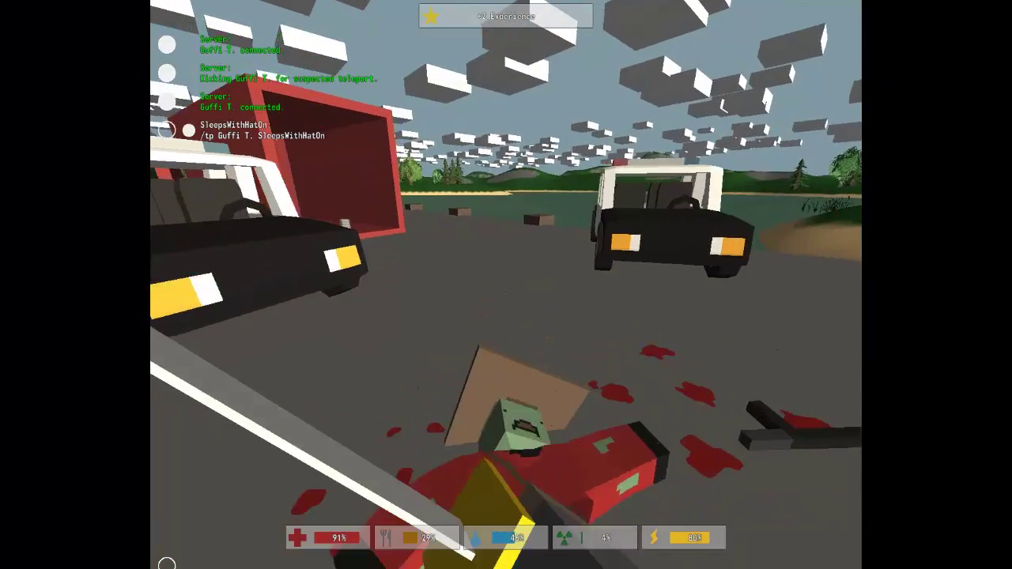
- Kill the sailor zombie and the green zombie by the red container
key("w")
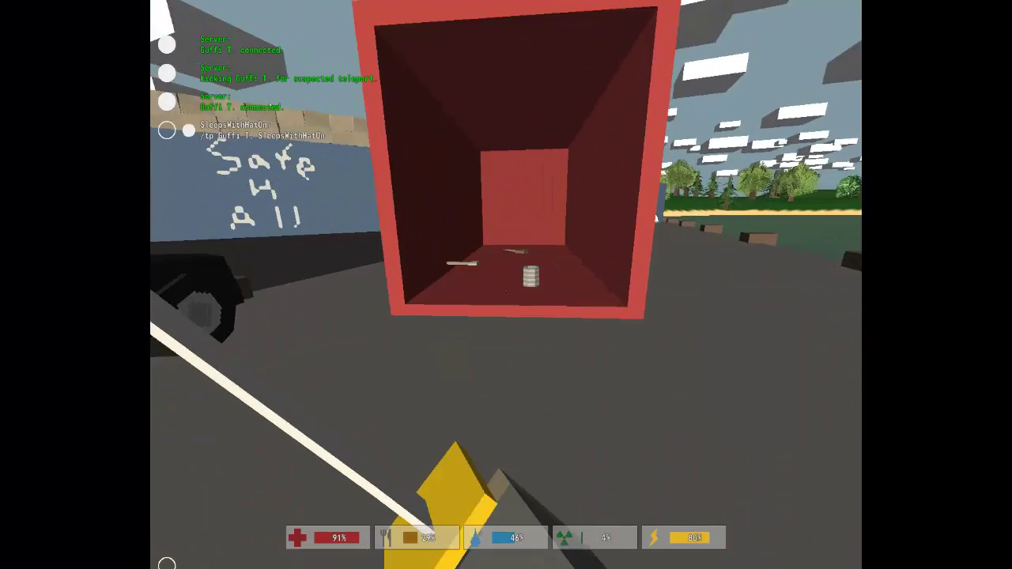
key("w")
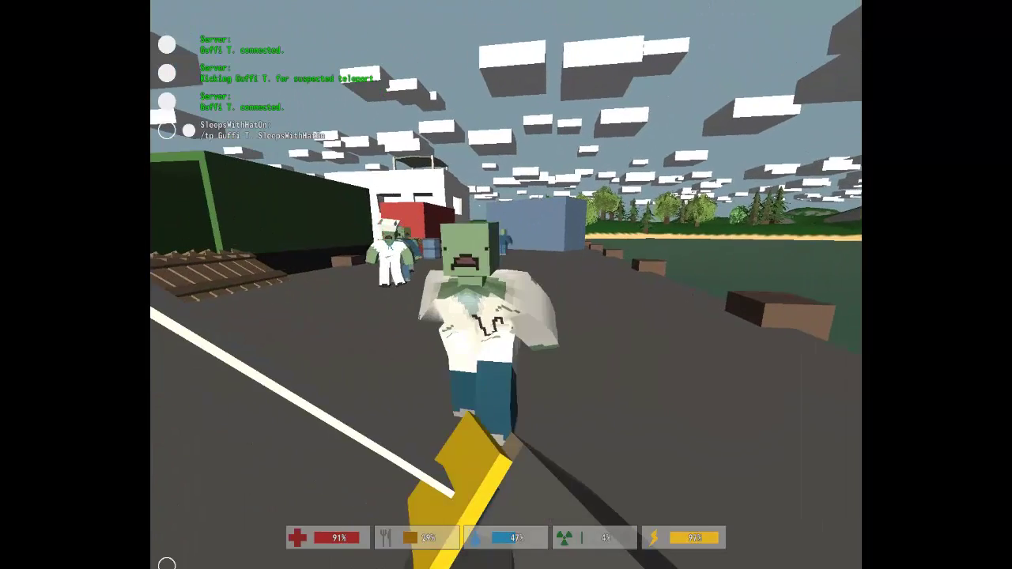
left_click(506, 285)
left_click(506, 285)
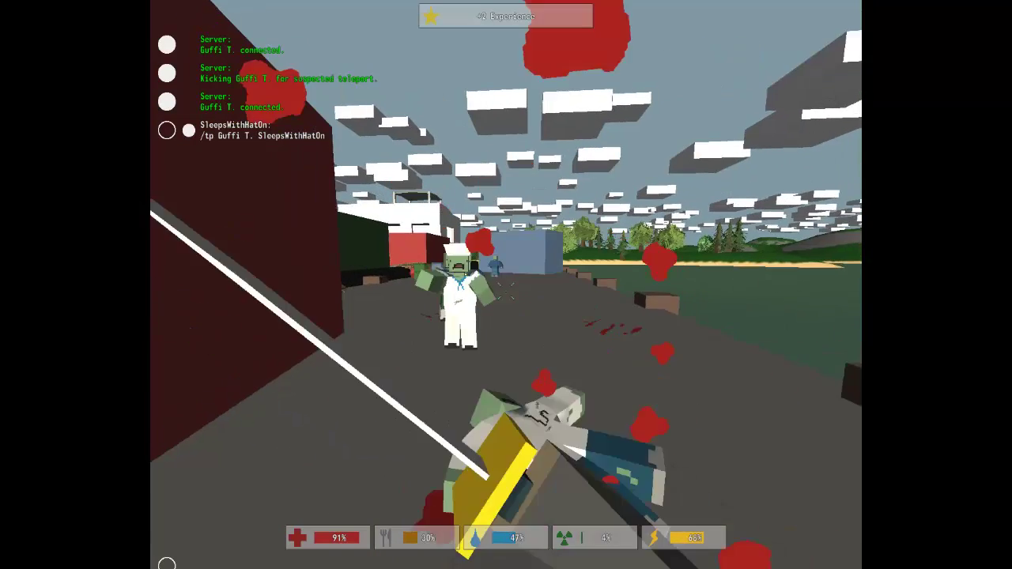
left_click(506, 284)
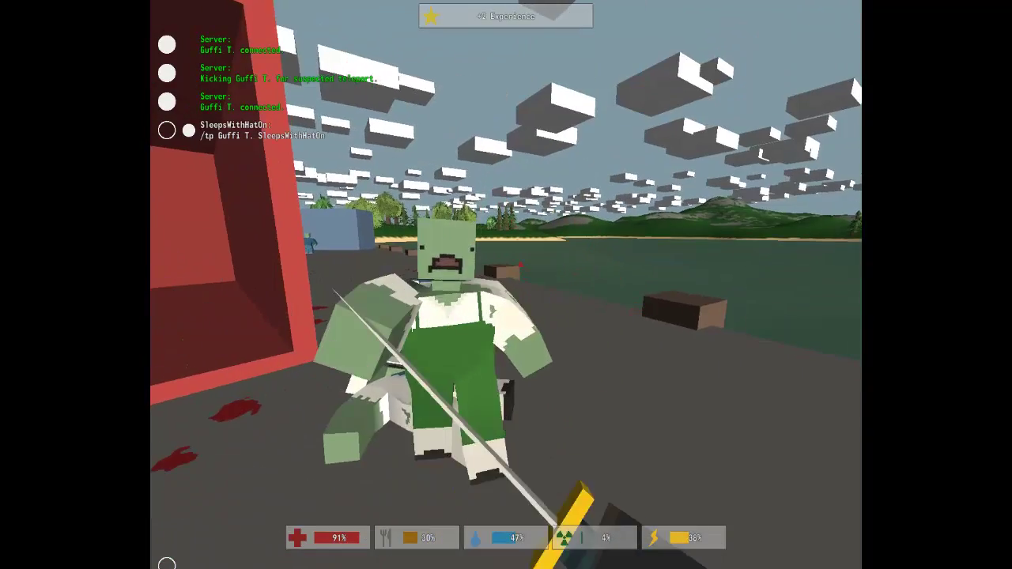
left_click(506, 285)
left_click(506, 284)
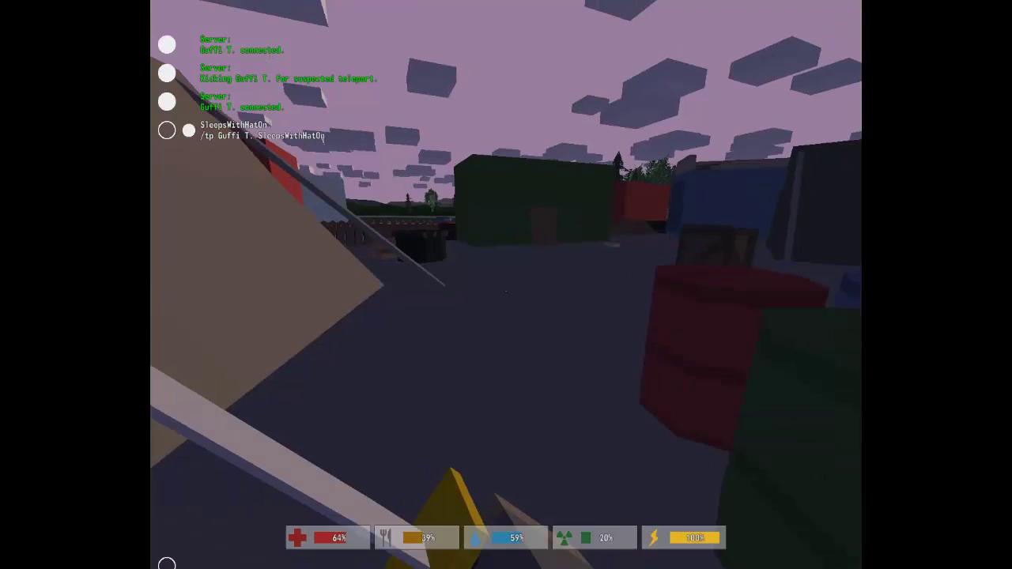
- Walk along the tan wall toward the bed beside it
key("w")
key("w")
key("w")
key("w")
key("w")
key("w")
key("w")
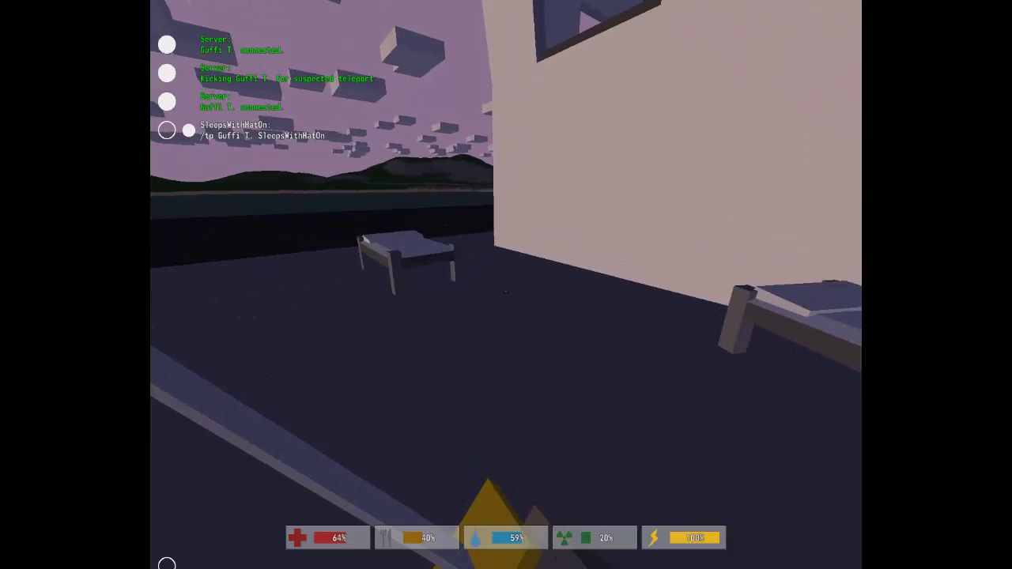
key("w")
key("w")
key("w")
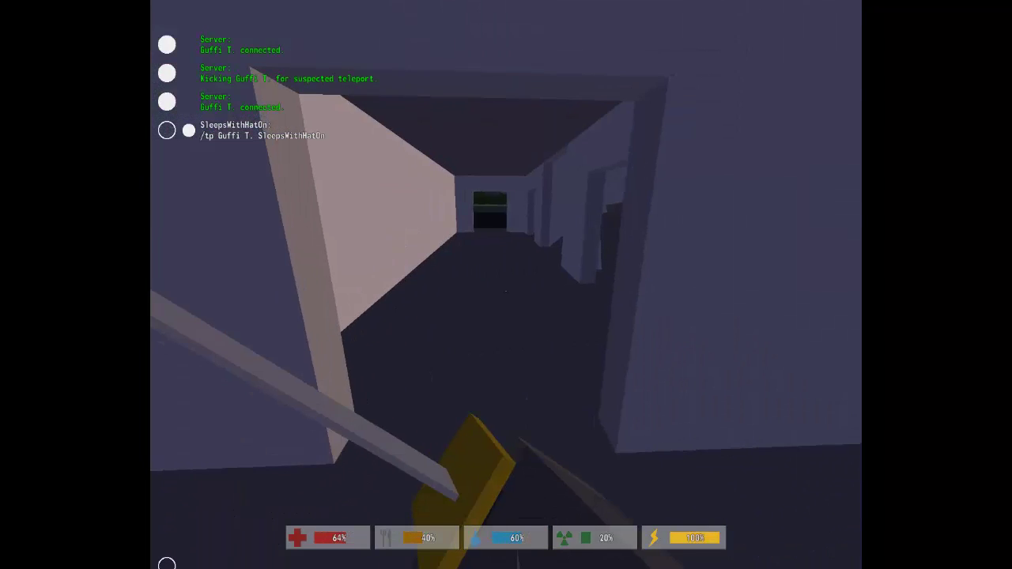